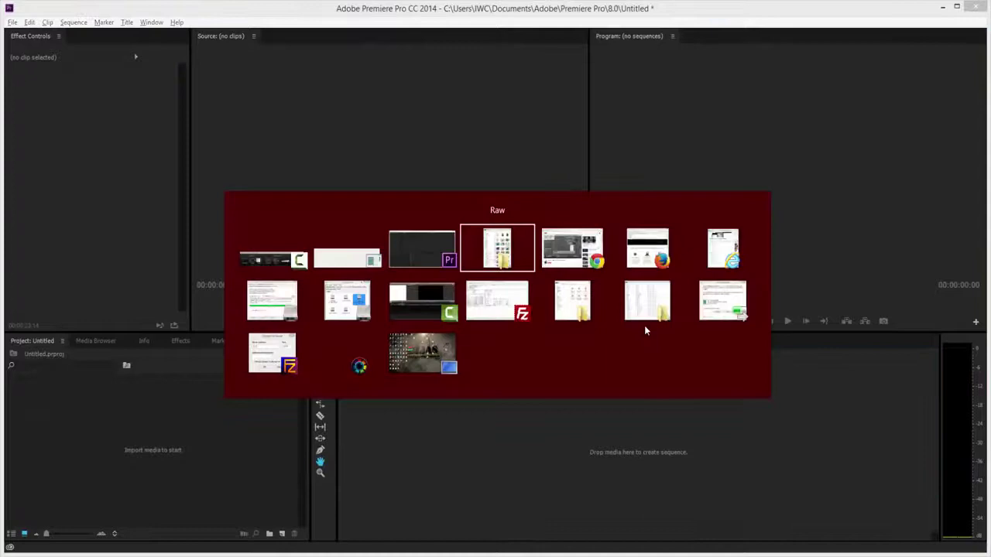
- Import CyberS.mp4 from Raw and virtual-studio-update_Zyjp6e3lB.mov from Virtual Set into the project, then minimize Explorer
{"action": "left_click", "coordinate": [746, 211]}
{"action": "left_click_drag", "start_coordinate": [746, 210], "coordinate": [214, 447]}
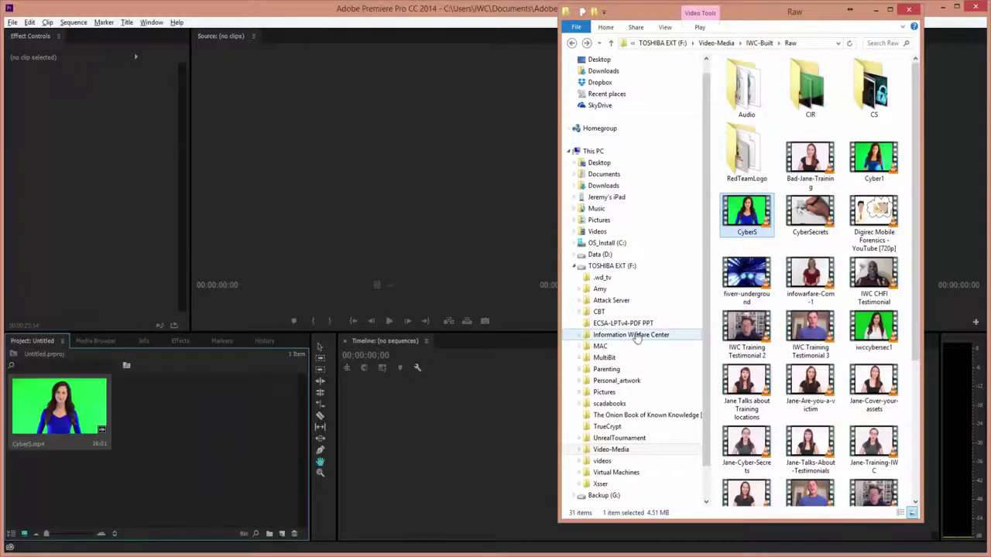
{"action": "key", "text": "alt+Left"}
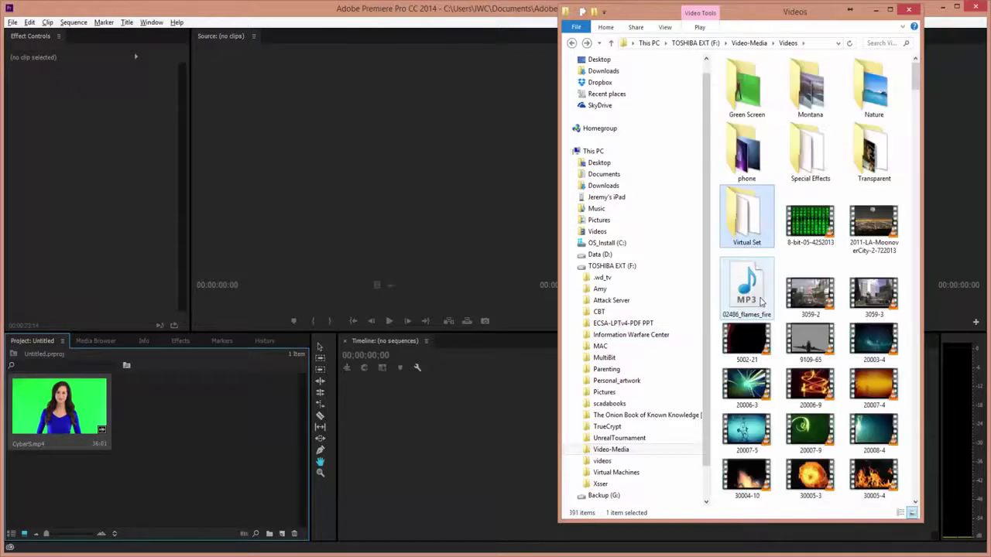
{"action": "key", "text": "Return"}
{"action": "left_click_drag", "start_coordinate": [876, 172], "coordinate": [191, 435]}
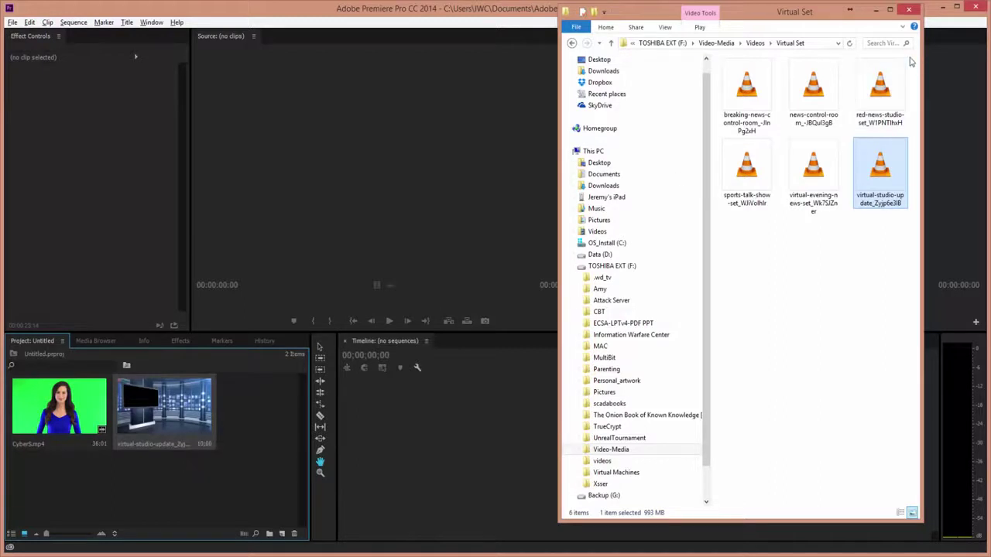
{"action": "left_click", "coordinate": [872, 9]}
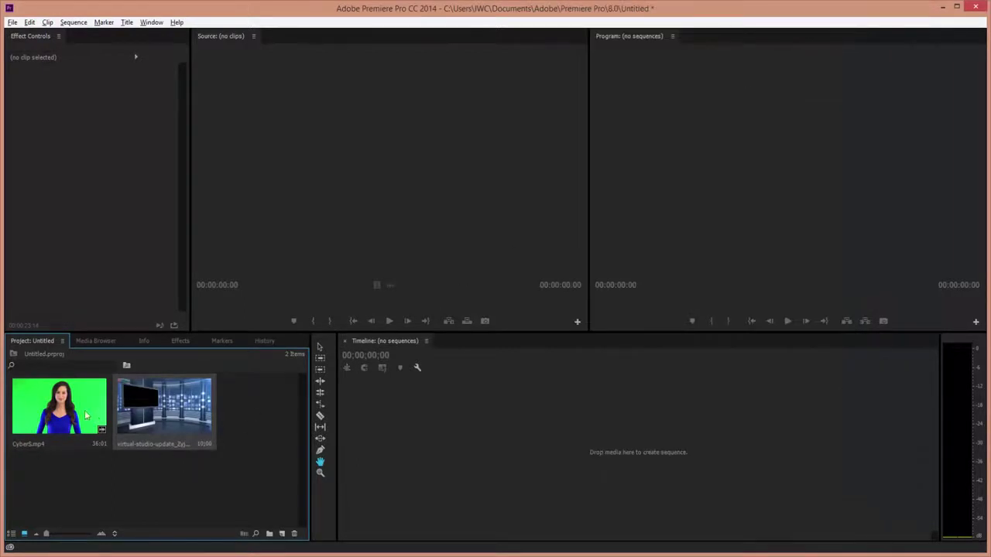
- Apply Ultra Key to CyberS.mp4, sampling the green background as key colour with the Aggressive setting
{"action": "left_click_drag", "start_coordinate": [86, 416], "coordinate": [279, 248]}
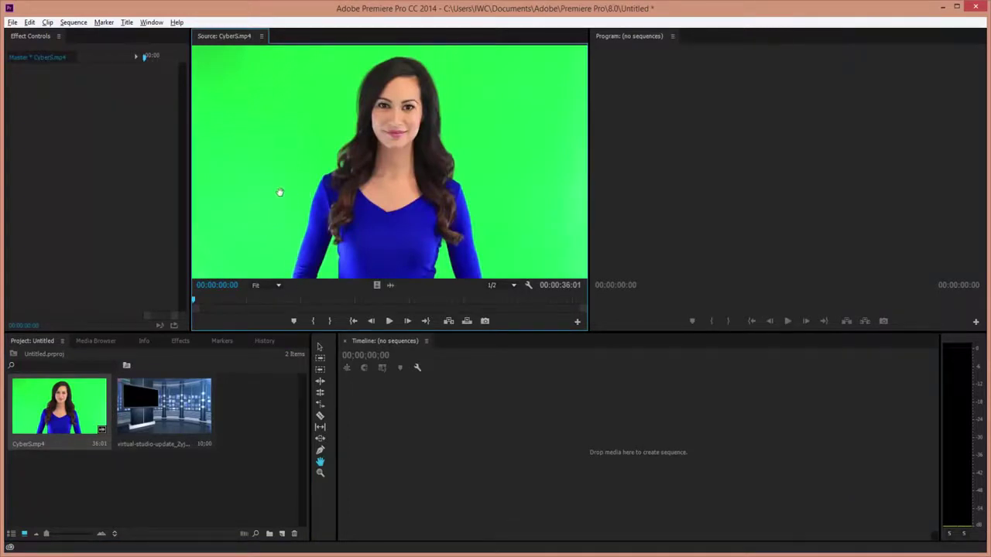
{"action": "left_click", "coordinate": [179, 341]}
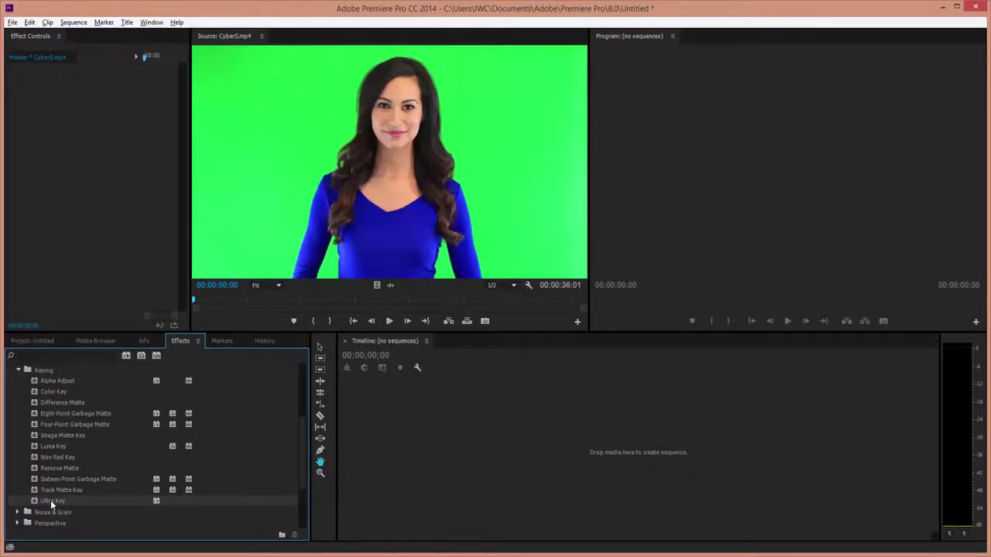
{"action": "left_click_drag", "start_coordinate": [50, 500], "coordinate": [250, 215]}
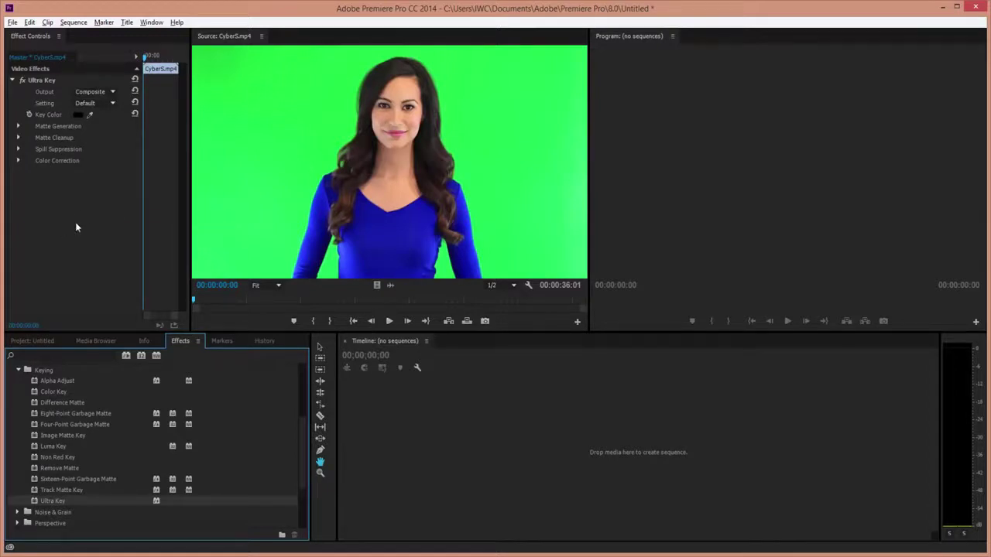
{"action": "left_click", "coordinate": [89, 115]}
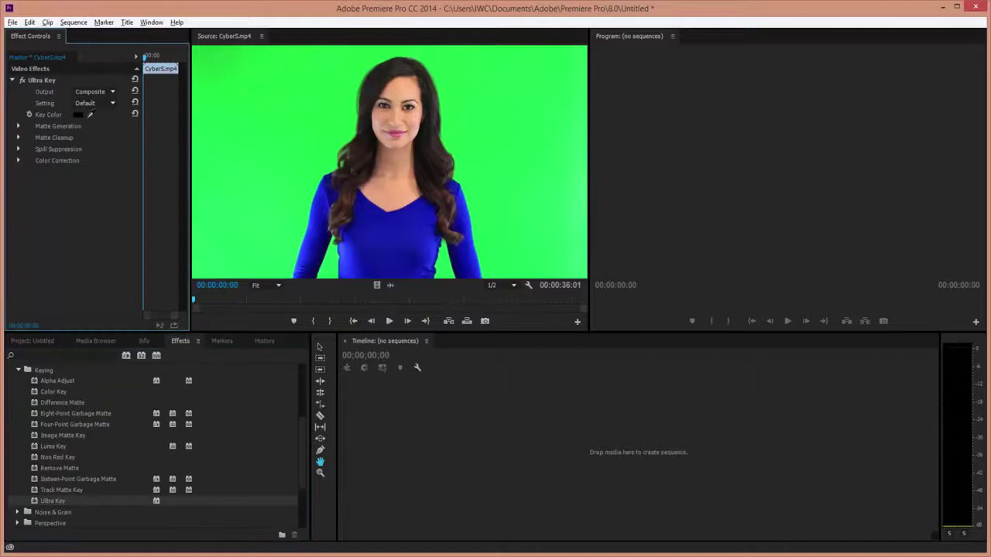
{"action": "left_click", "coordinate": [282, 124]}
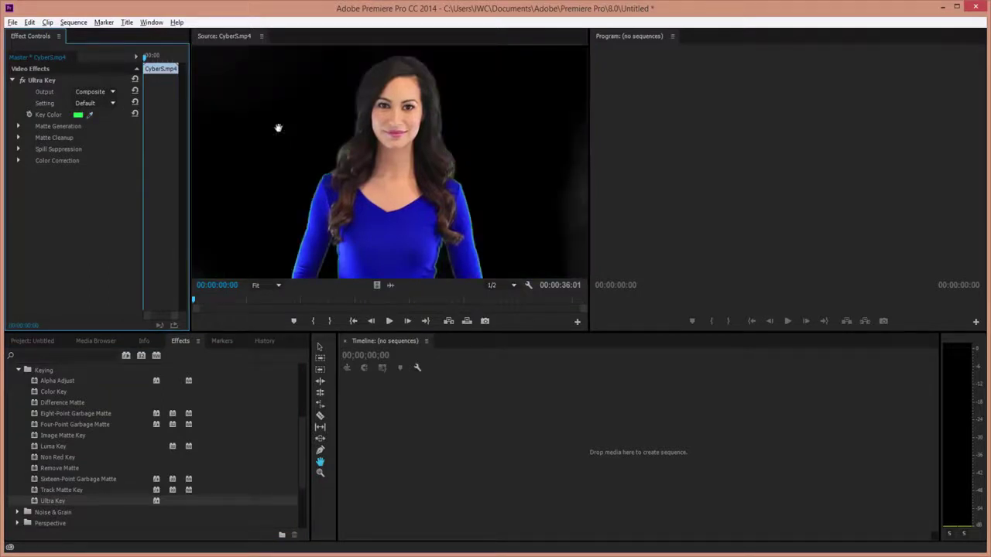
{"action": "left_click", "coordinate": [104, 101]}
{"action": "left_click", "coordinate": [106, 139]}
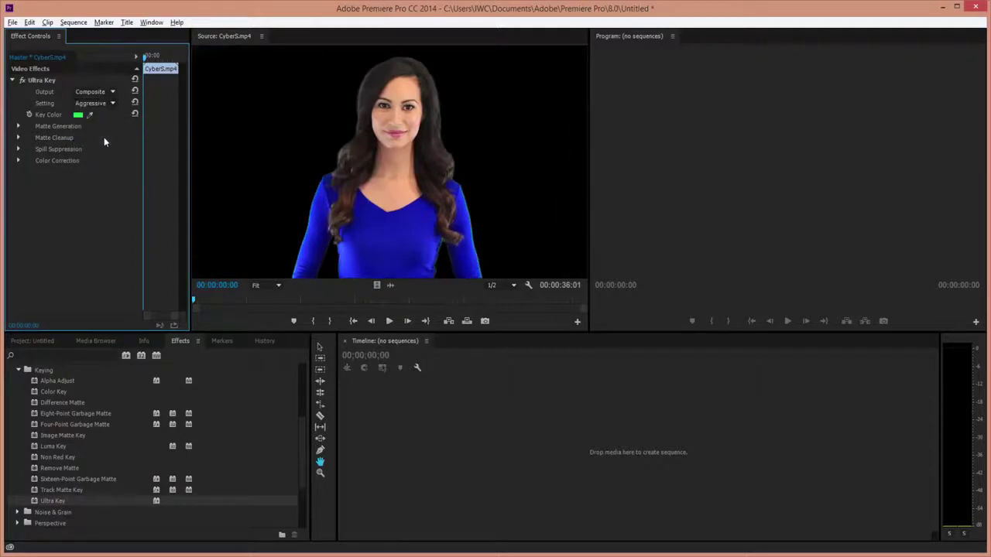
- Create a sequence from the studio backdrop, set Program zoom to Fit, and layer CyberS on V2
{"action": "left_click", "coordinate": [35, 341]}
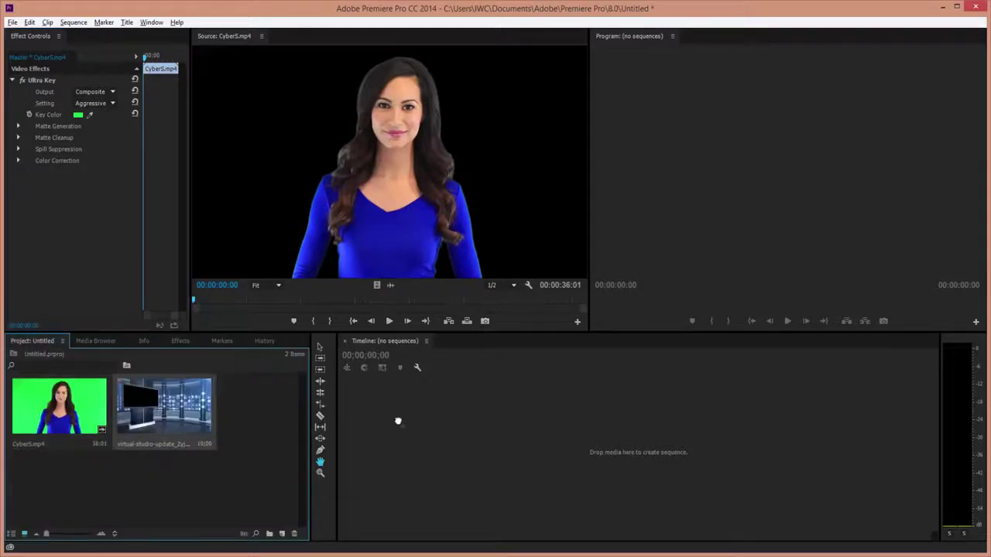
{"action": "left_click_drag", "start_coordinate": [398, 421], "coordinate": [415, 422]}
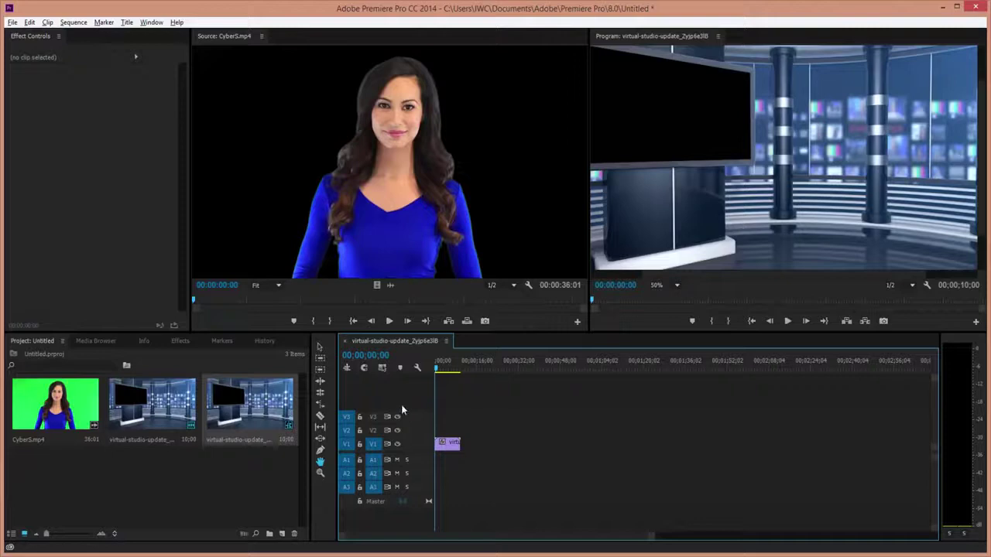
{"action": "left_click", "coordinate": [676, 285]}
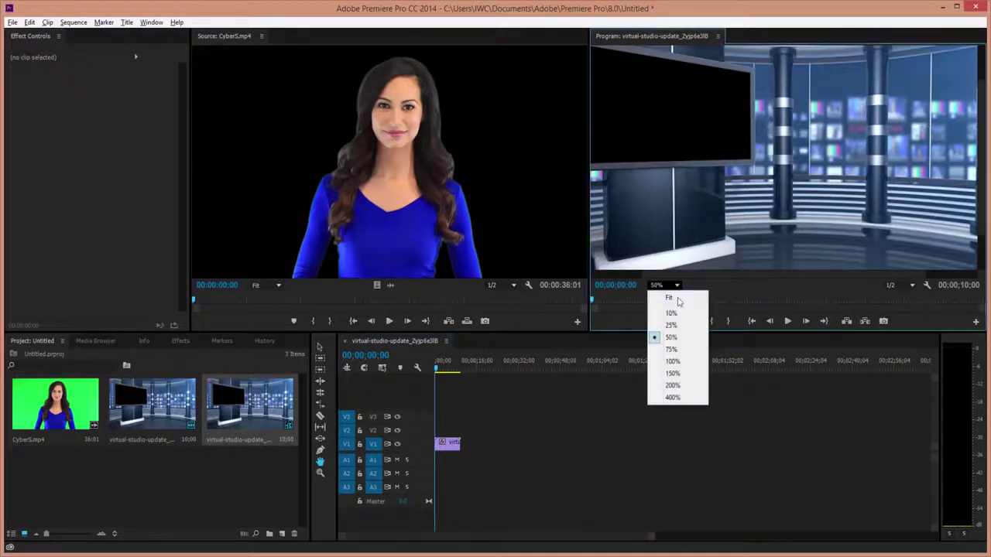
{"action": "left_click", "coordinate": [677, 299]}
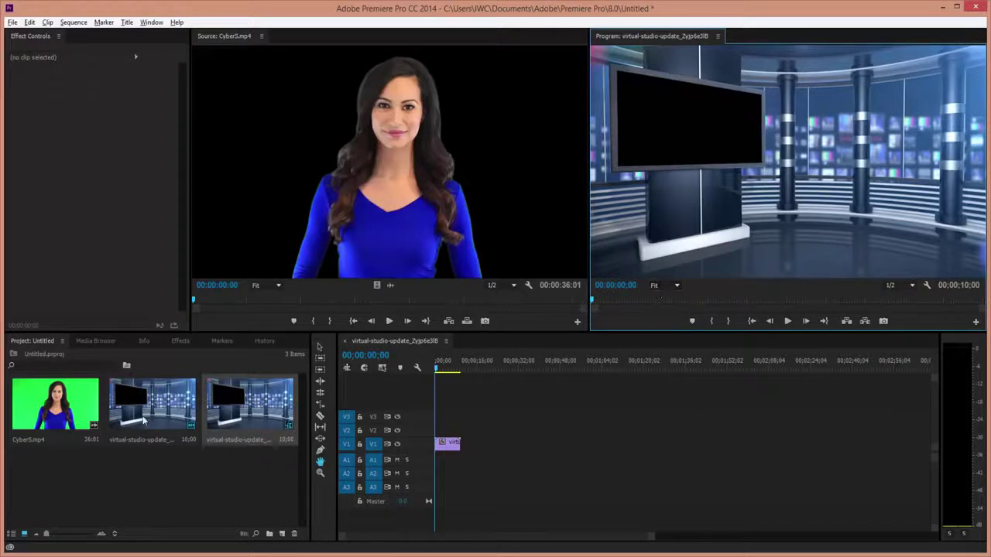
{"action": "left_click_drag", "start_coordinate": [96, 416], "coordinate": [439, 439]}
- Enlarge the presenter and position it on the right beside the studio's wall screen
{"action": "left_click", "coordinate": [767, 174]}
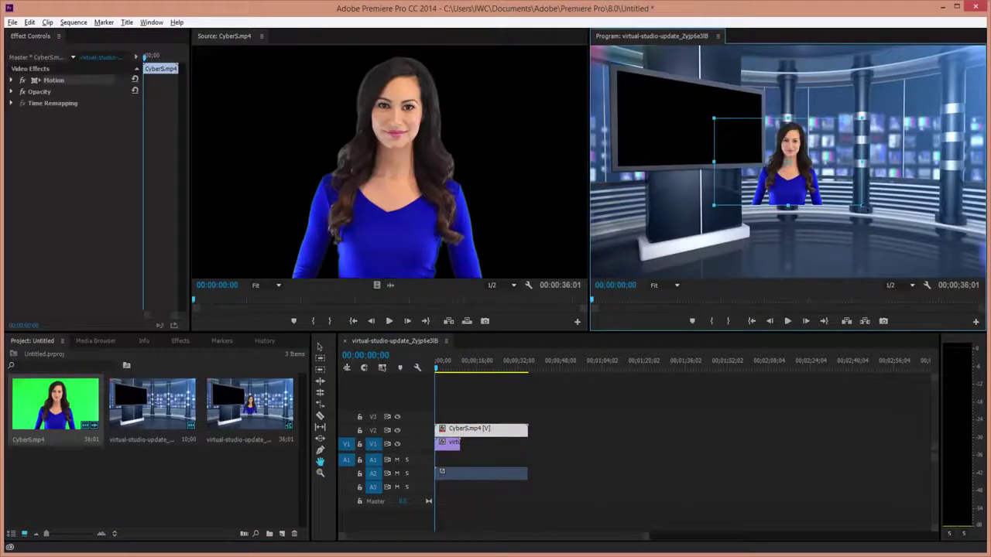
{"action": "left_click_drag", "start_coordinate": [861, 162], "coordinate": [964, 162]}
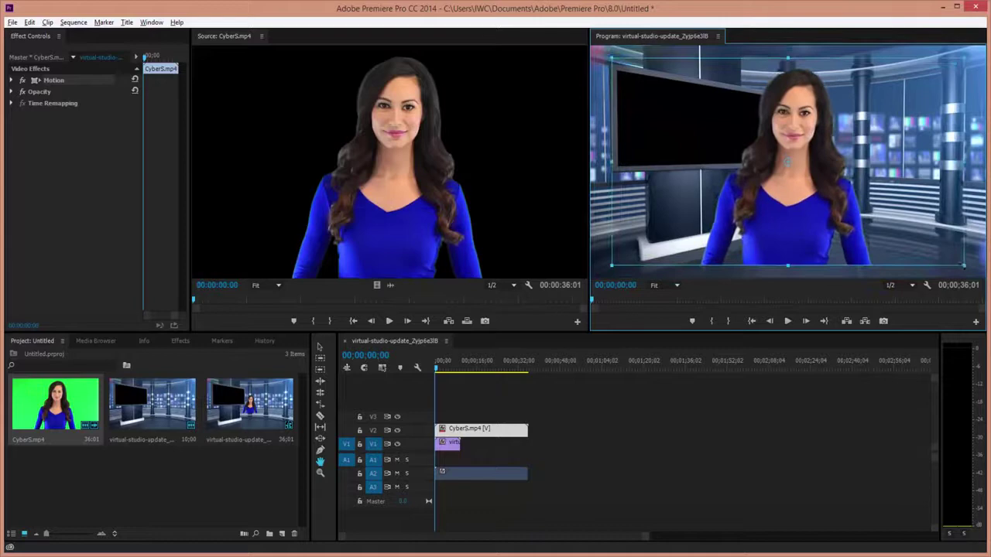
{"action": "left_click_drag", "start_coordinate": [779, 186], "coordinate": [869, 198]}
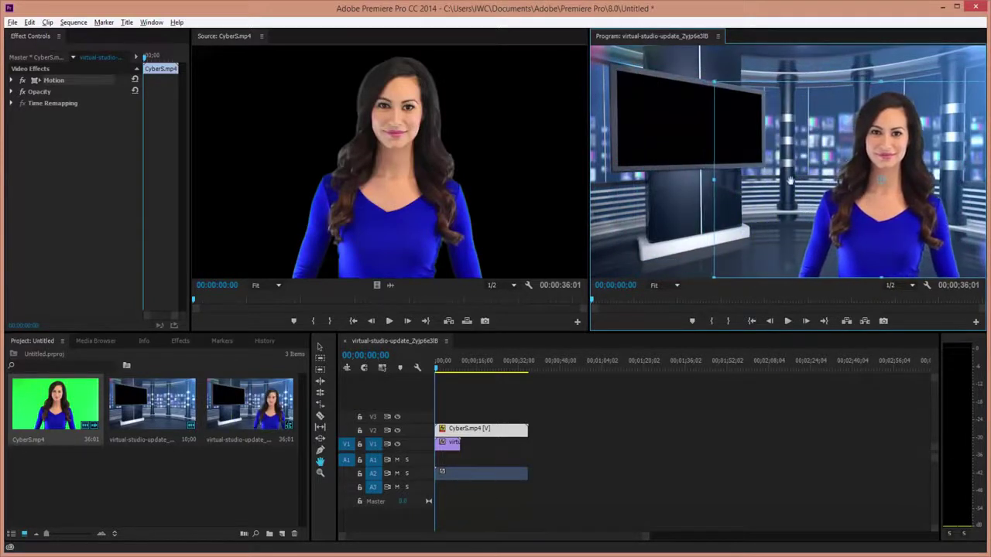
{"action": "left_click_drag", "start_coordinate": [714, 81], "coordinate": [668, 45]}
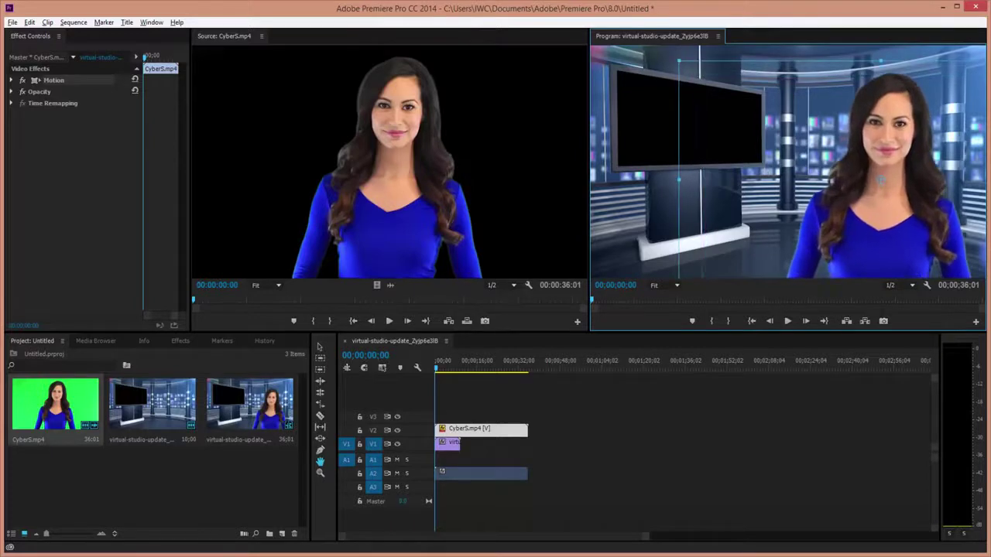
{"action": "left_click_drag", "start_coordinate": [817, 118], "coordinate": [822, 136]}
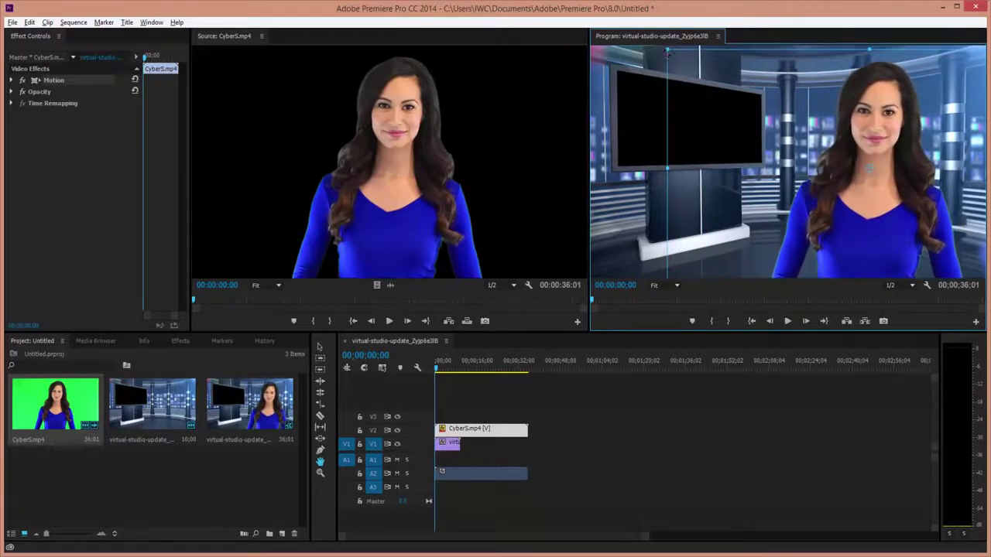
{"action": "left_click_drag", "start_coordinate": [667, 51], "coordinate": [662, 47]}
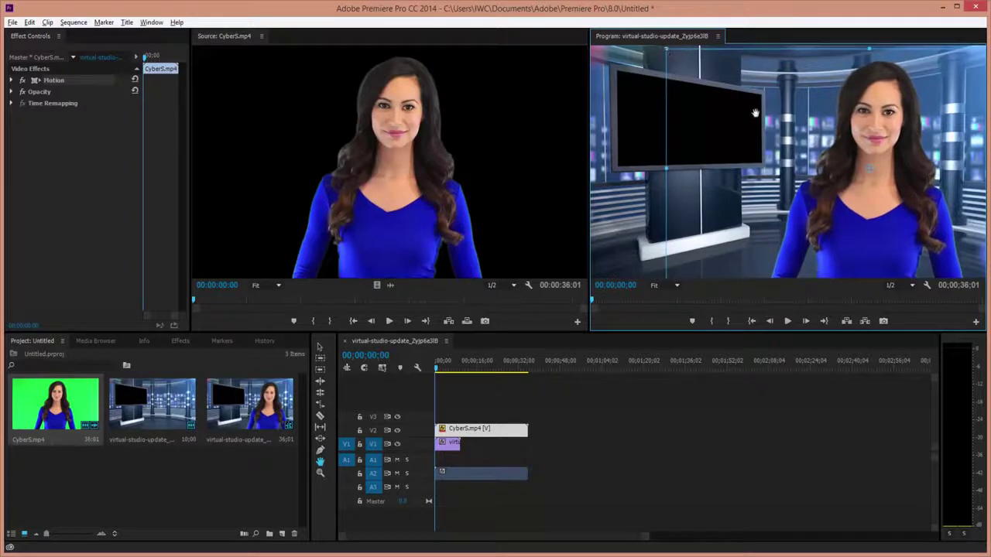
- Preview the composite and open the sequence's Export Settings with QuickTime as the format
{"action": "key", "text": "Down"}
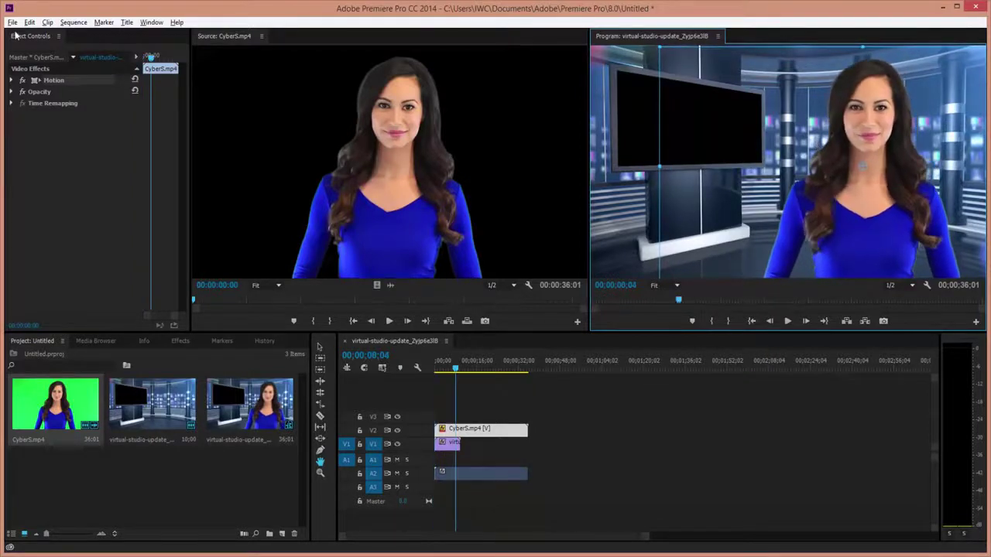
{"action": "left_click", "coordinate": [12, 23]}
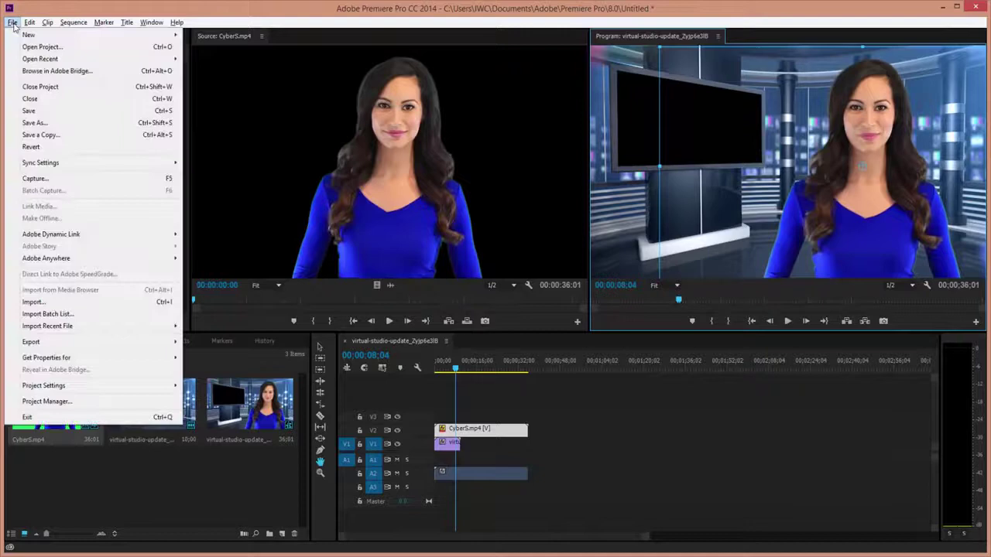
{"action": "mouse_move", "coordinate": [68, 343]}
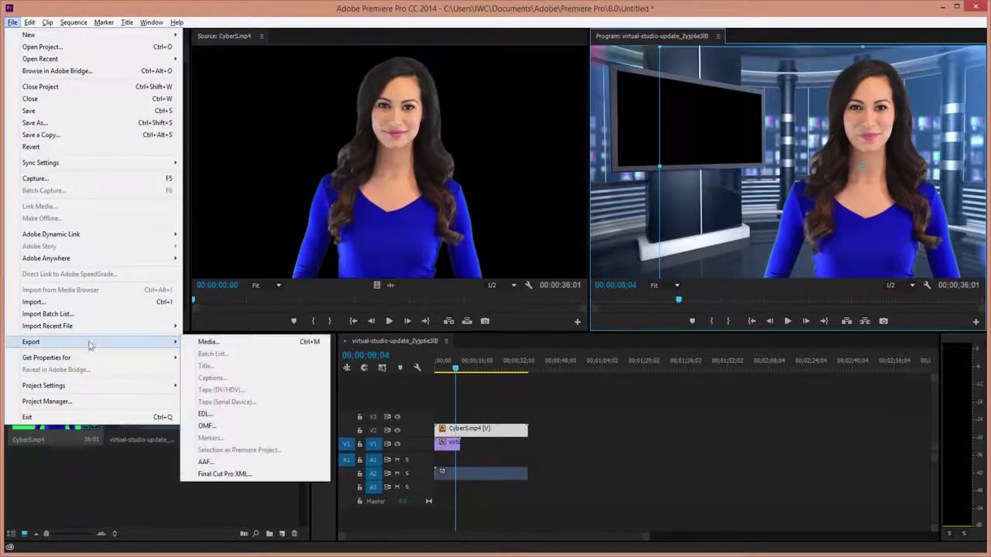
{"action": "left_click", "coordinate": [208, 343]}
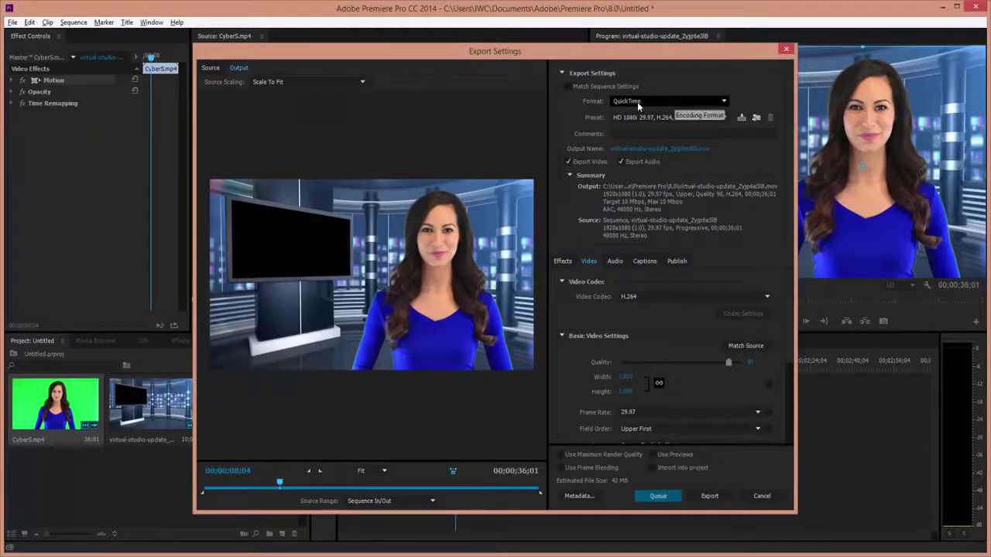
{"action": "left_click", "coordinate": [710, 101]}
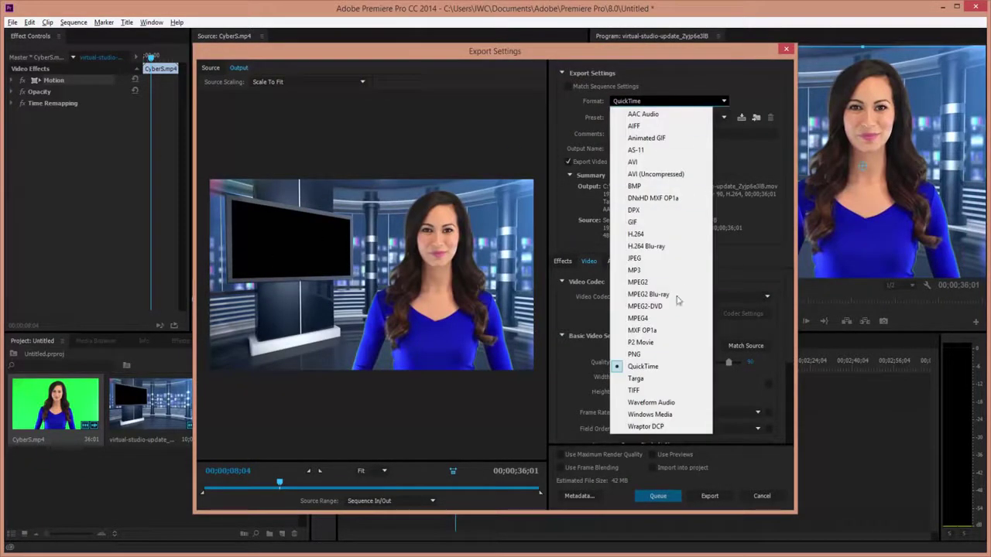
{"action": "left_click", "coordinate": [656, 367]}
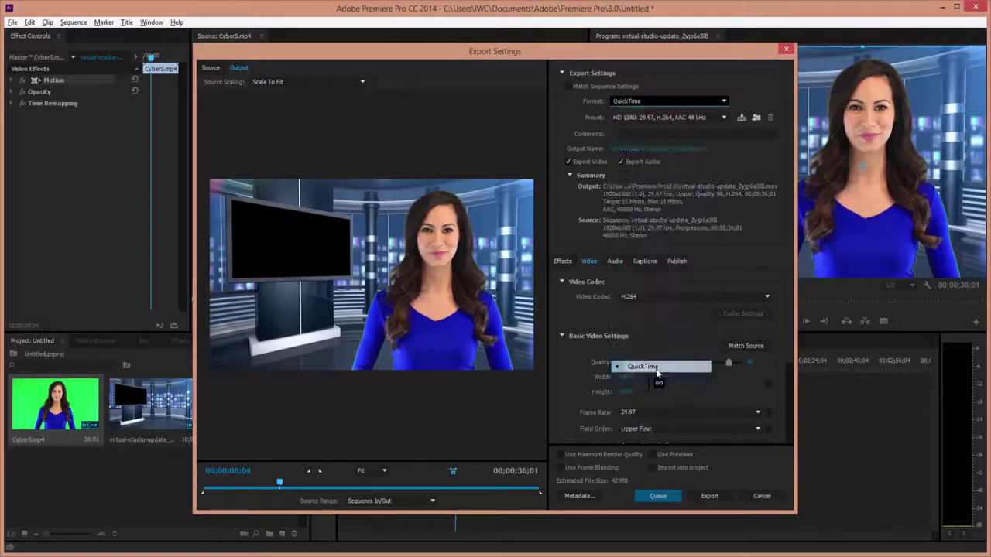
- Set the video codec to Animation and depth to 32 bit, then export the MOV
{"action": "left_click", "coordinate": [657, 295]}
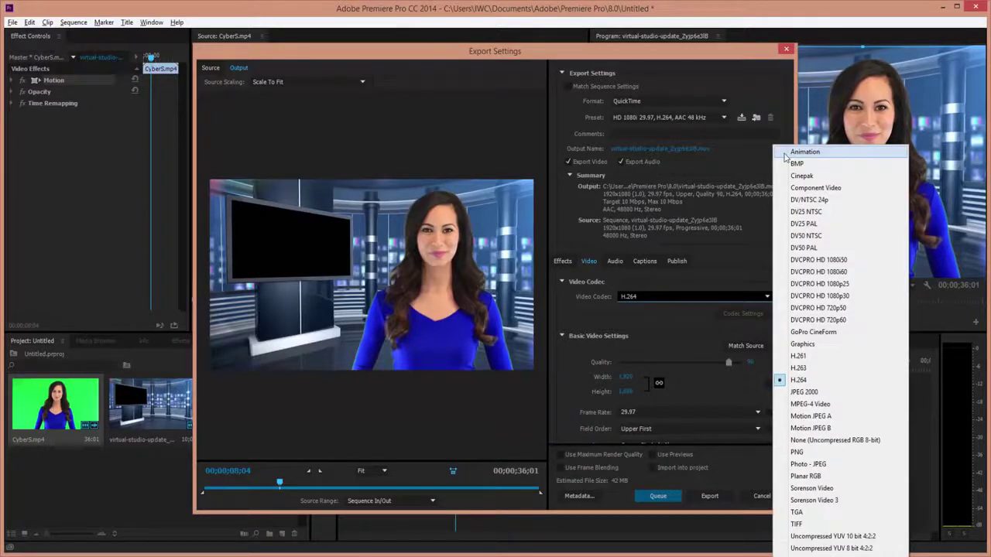
{"action": "left_click", "coordinate": [785, 153]}
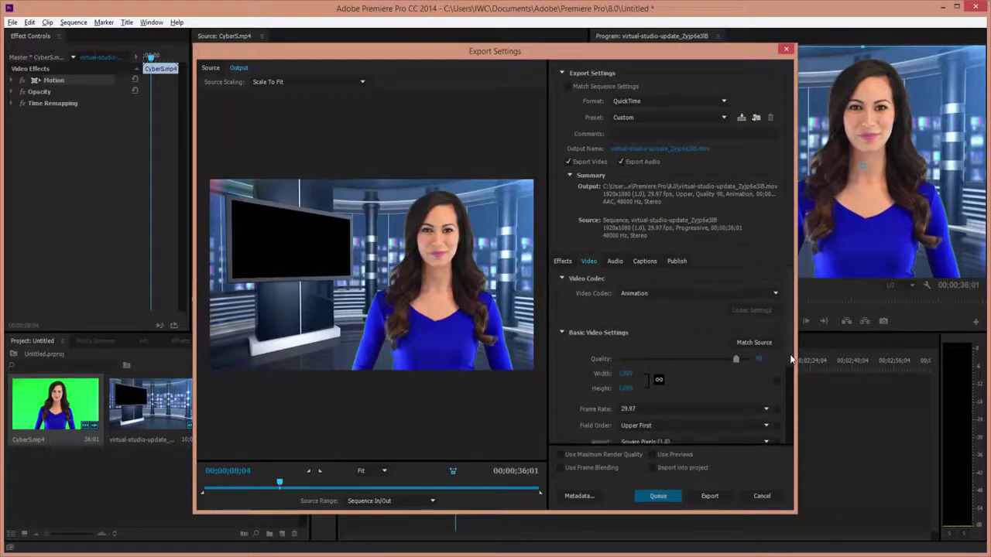
{"action": "scroll", "coordinate": [787, 355], "scroll_direction": "down", "scroll_amount": 3}
{"action": "scroll", "coordinate": [793, 380], "scroll_direction": "down", "scroll_amount": 1}
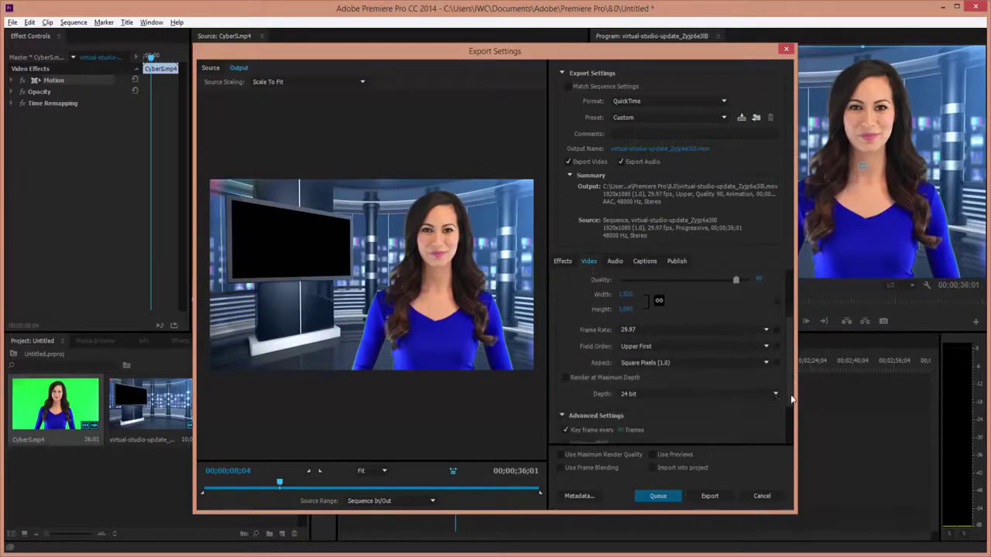
{"action": "left_click", "coordinate": [774, 390]}
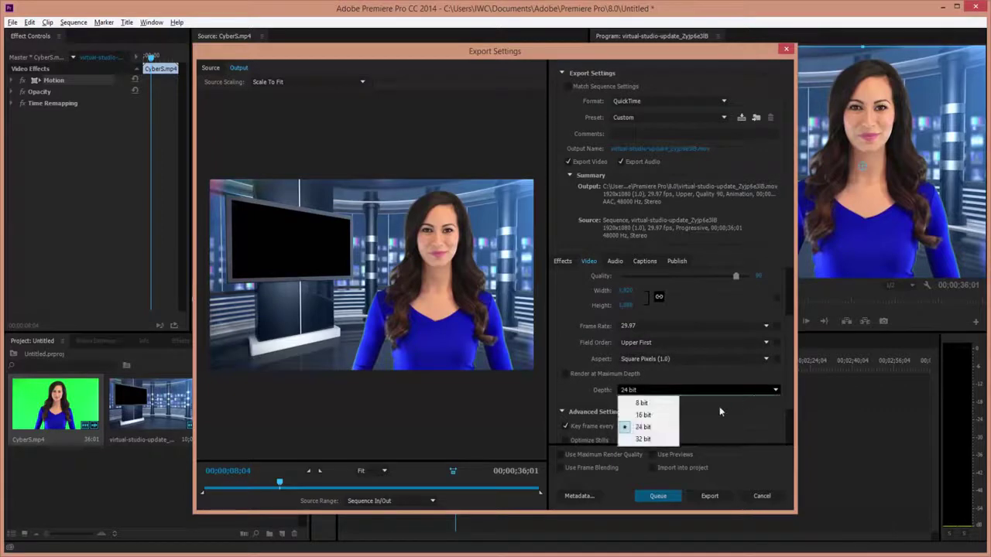
{"action": "left_click", "coordinate": [644, 439]}
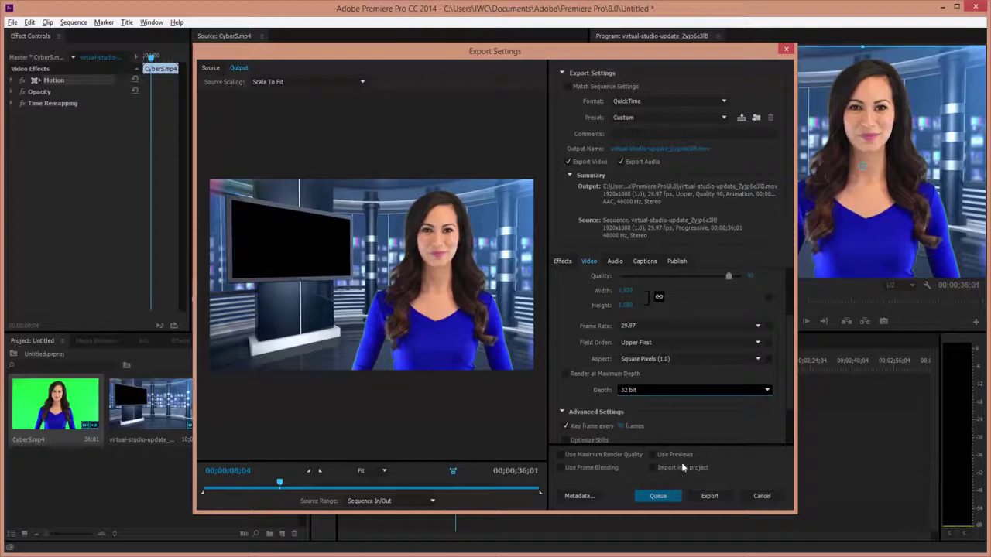
{"action": "left_click", "coordinate": [709, 496]}
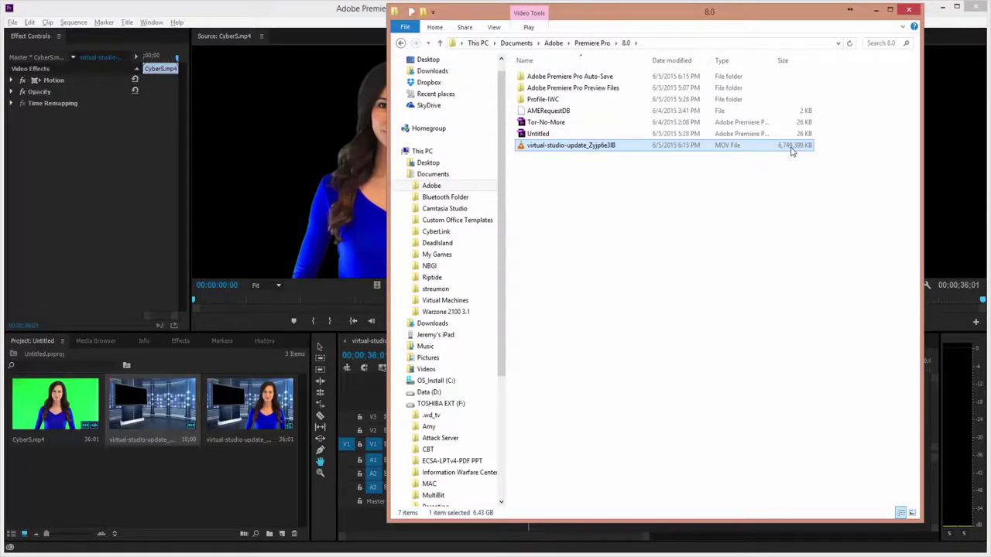
- Search Windows for 'media' to find Adobe Media Encoder CC 2014
{"action": "key", "text": "super+s"}
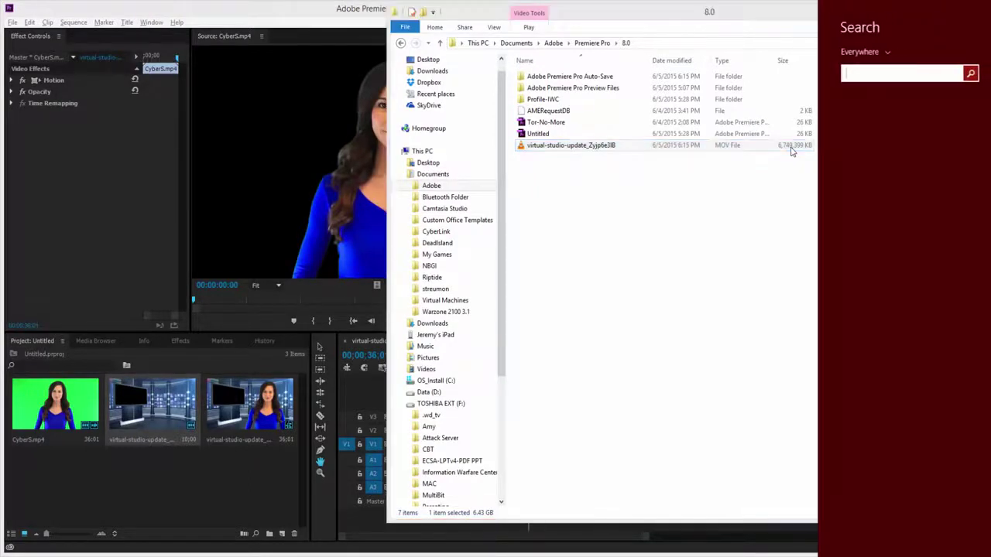
{"action": "type", "text": "media Encoder CC 2014"}
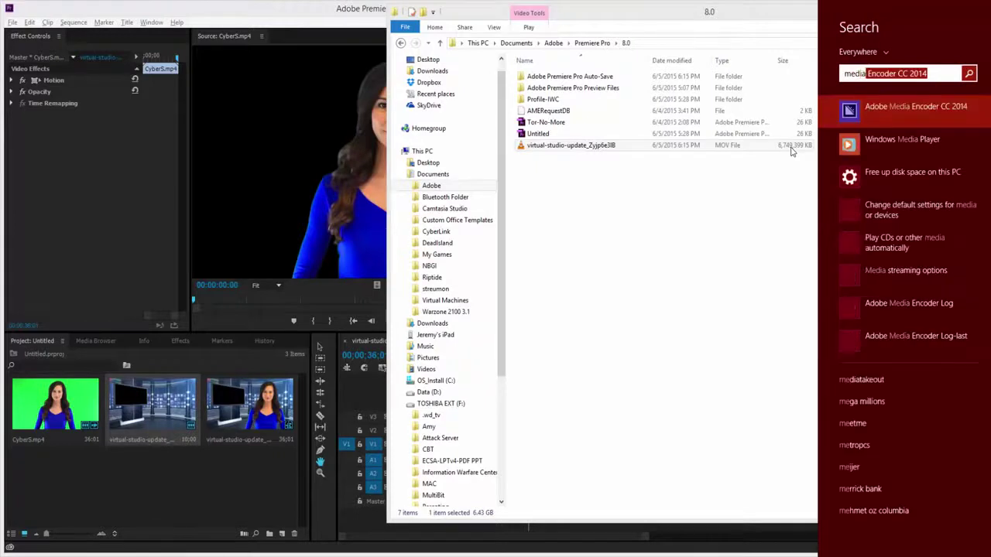
- Launch Media Encoder, queue the exported MOV, and rename its output file to smaller-vid
{"action": "left_click", "coordinate": [903, 104]}
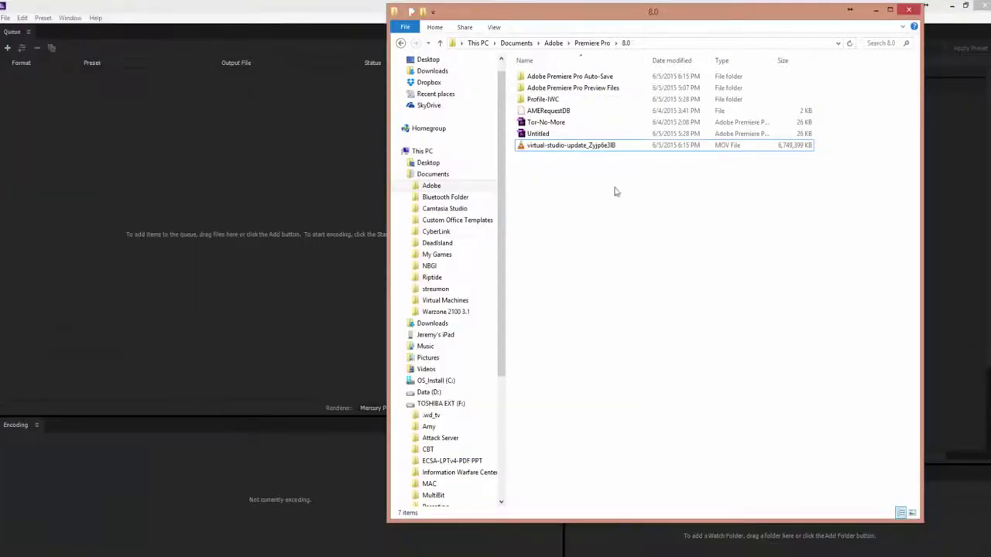
{"action": "left_click", "coordinate": [583, 147]}
{"action": "left_click_drag", "start_coordinate": [583, 154], "coordinate": [235, 195]}
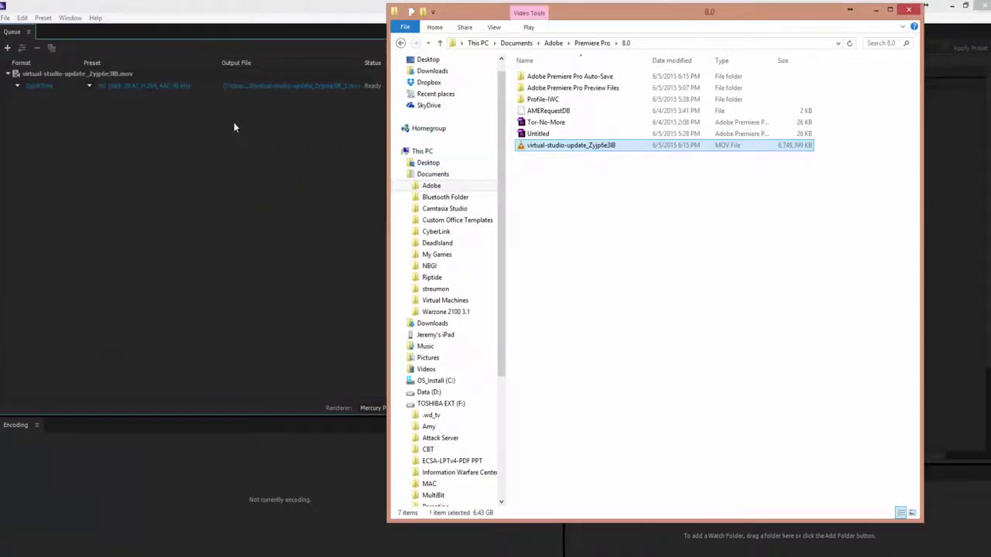
{"action": "left_click", "coordinate": [224, 154]}
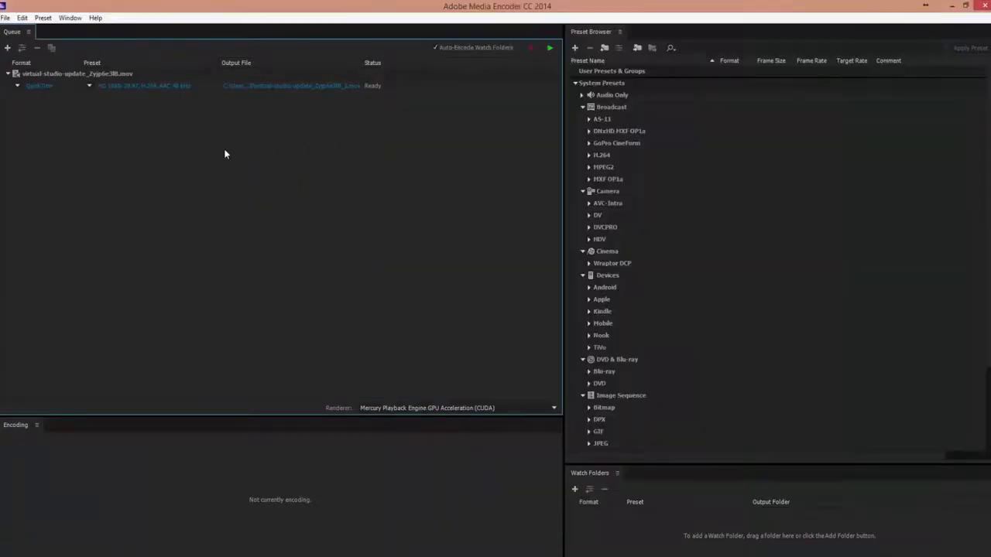
{"action": "left_click", "coordinate": [327, 86]}
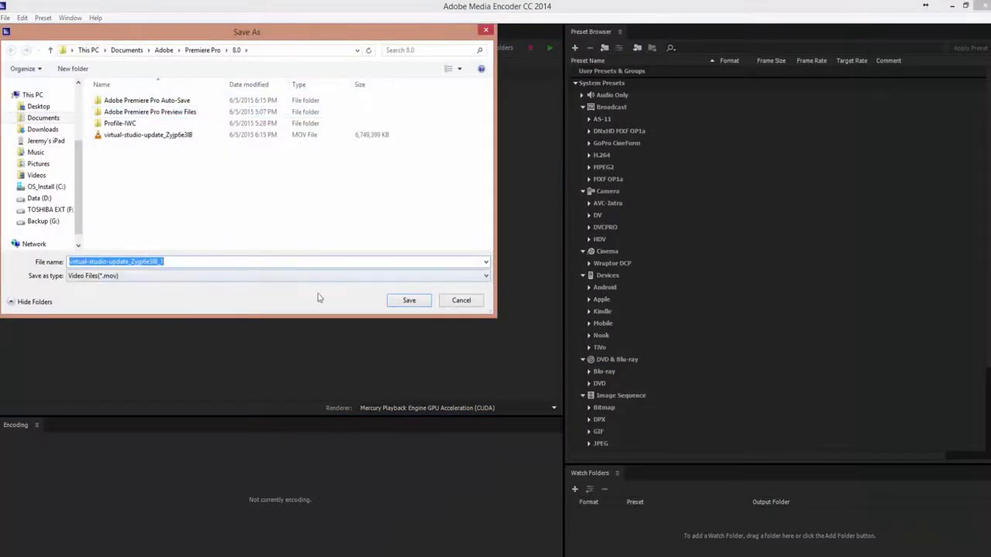
{"action": "left_click_drag", "start_coordinate": [179, 263], "coordinate": [70, 264]}
{"action": "type", "text": "gr"}
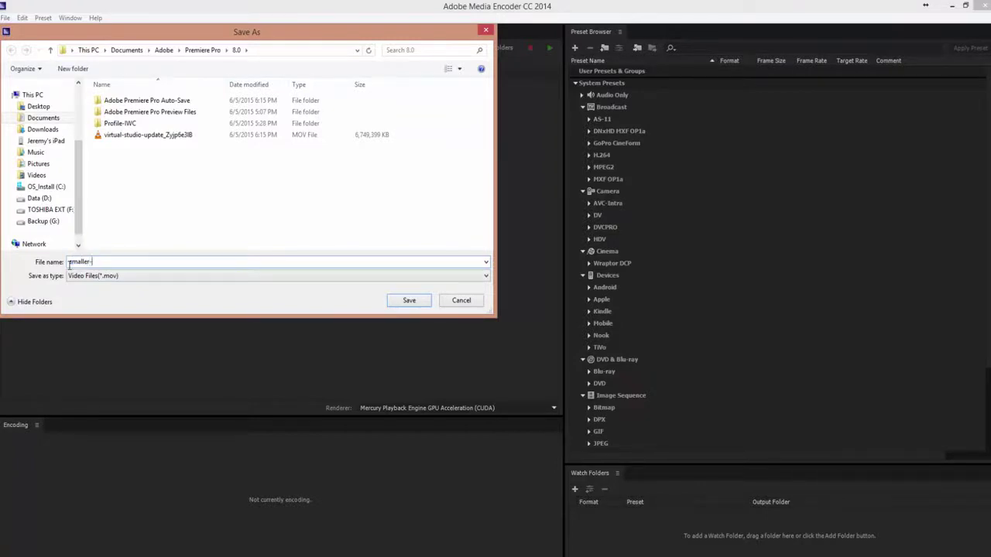
{"action": "key", "text": "Return"}
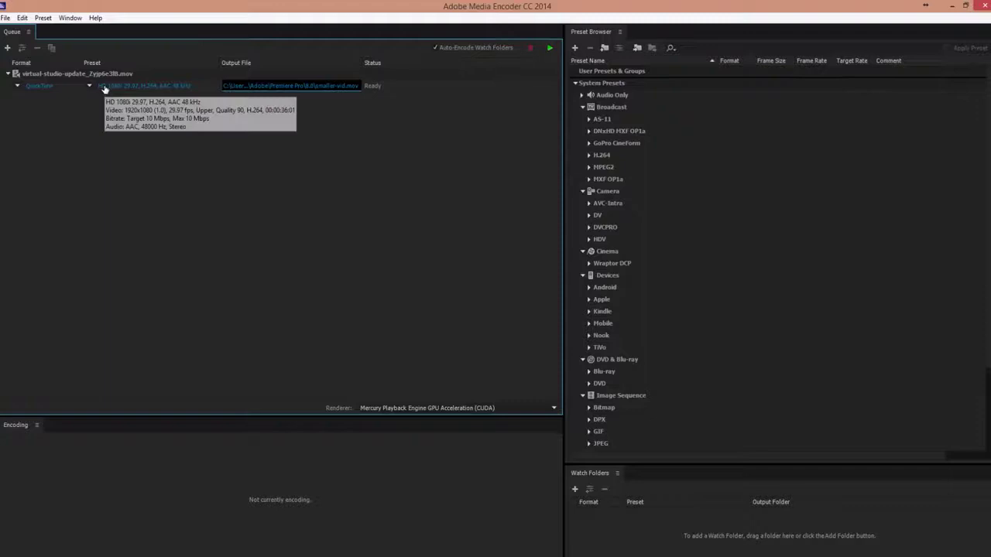
- Change the queued item's format to H.264 with the Match Source - High bitrate preset
{"action": "left_click", "coordinate": [104, 87]}
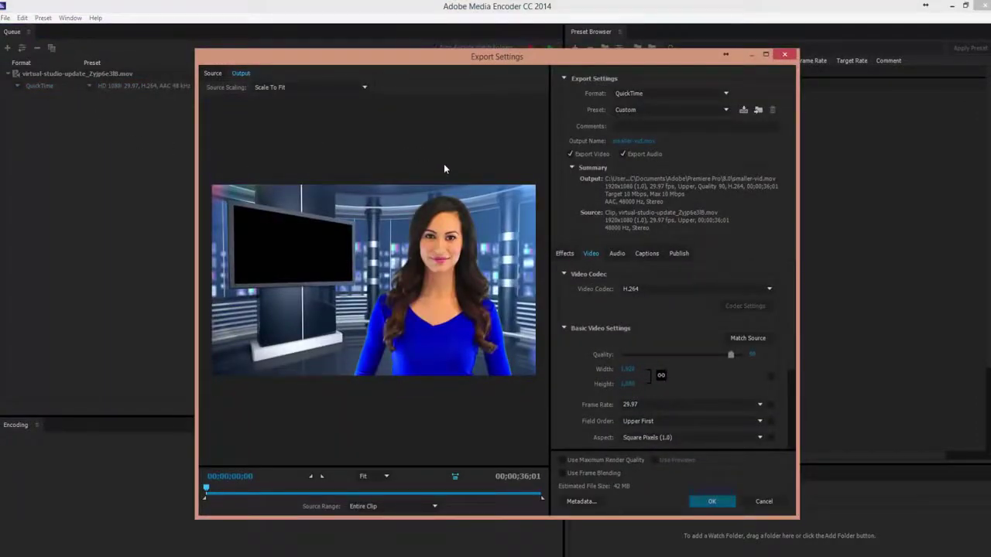
{"action": "left_click", "coordinate": [718, 94]}
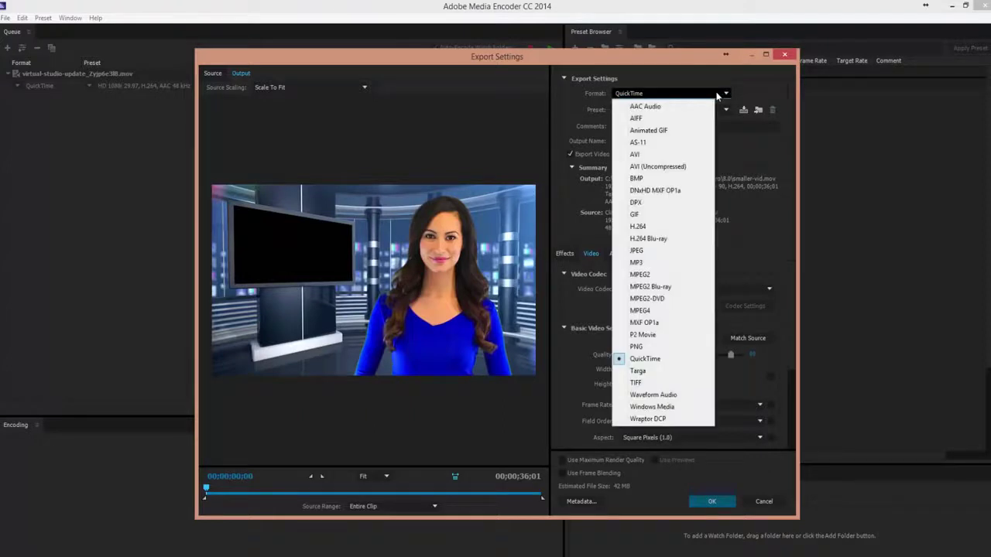
{"action": "left_click", "coordinate": [658, 227]}
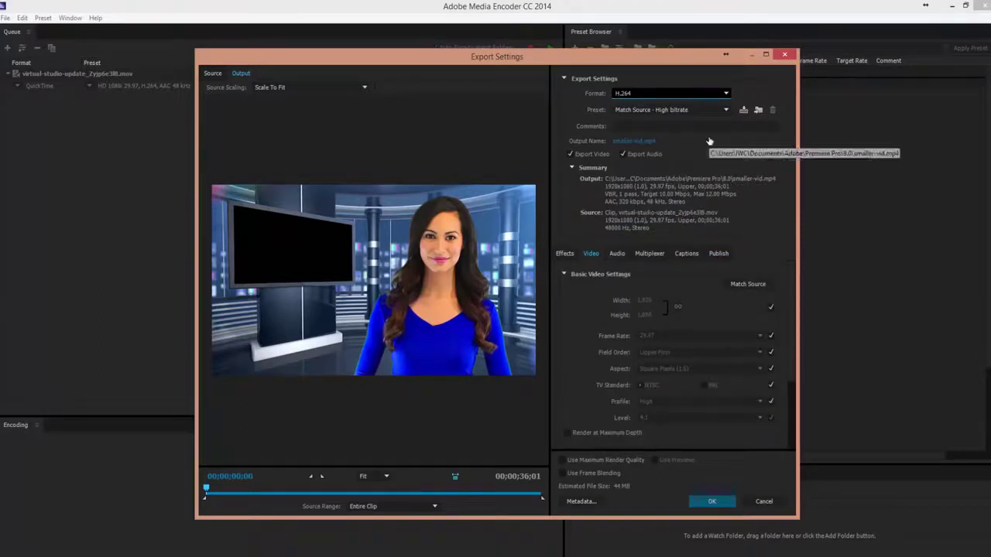
{"action": "left_click", "coordinate": [708, 501]}
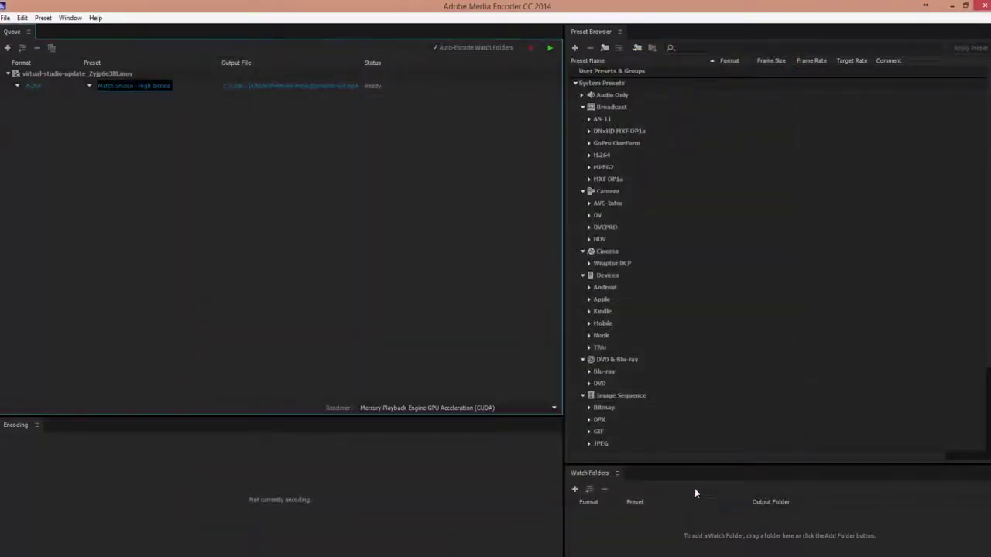
- Start encoding smaller-vid.mp4 and move Explorer's 8.0 folder aside to watch progress
{"action": "left_click", "coordinate": [550, 48]}
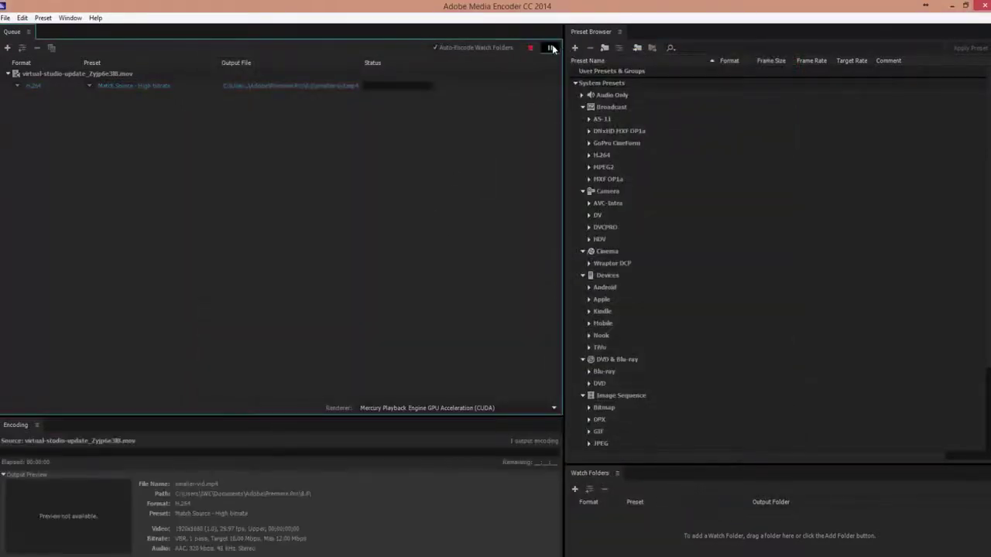
{"action": "key", "text": "alt+Tab"}
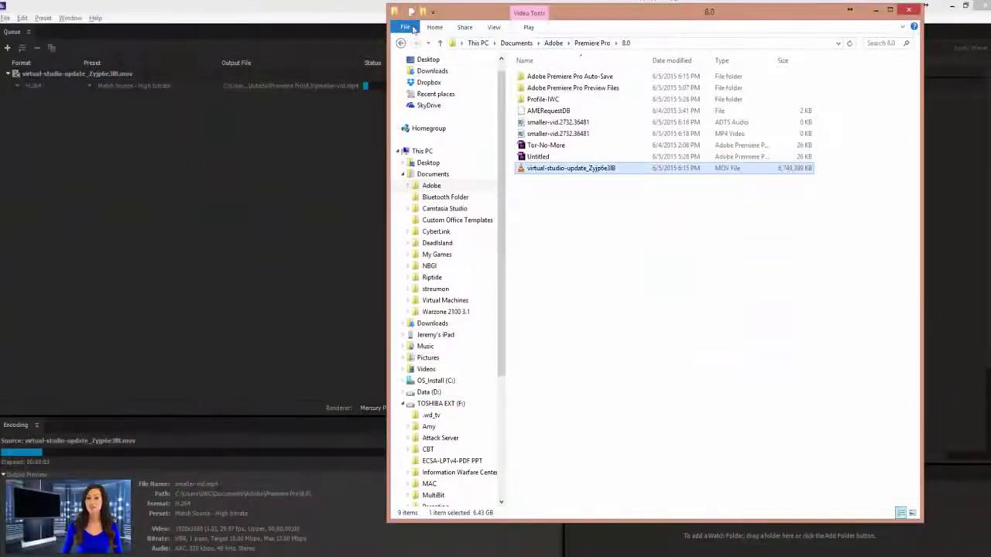
{"action": "left_click_drag", "start_coordinate": [480, 13], "coordinate": [662, 29]}
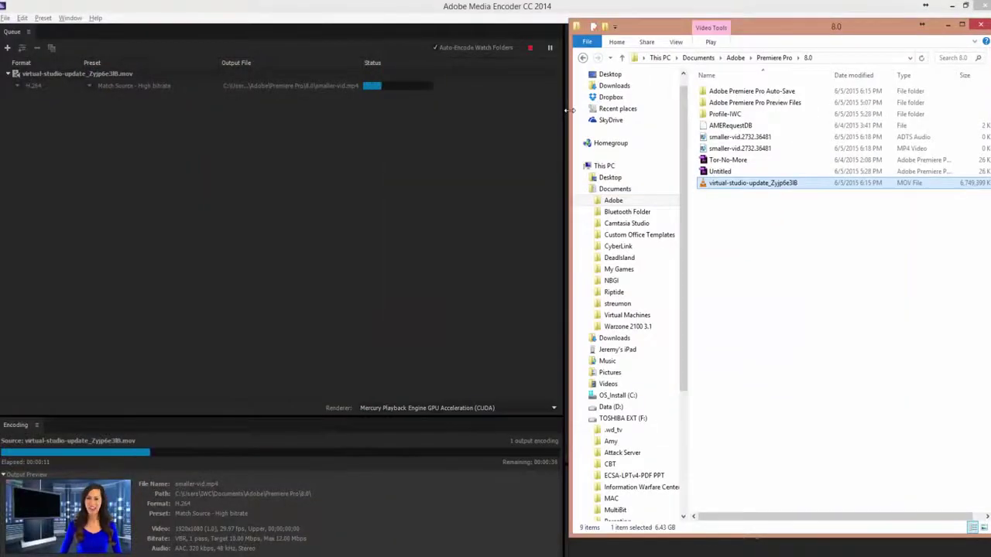